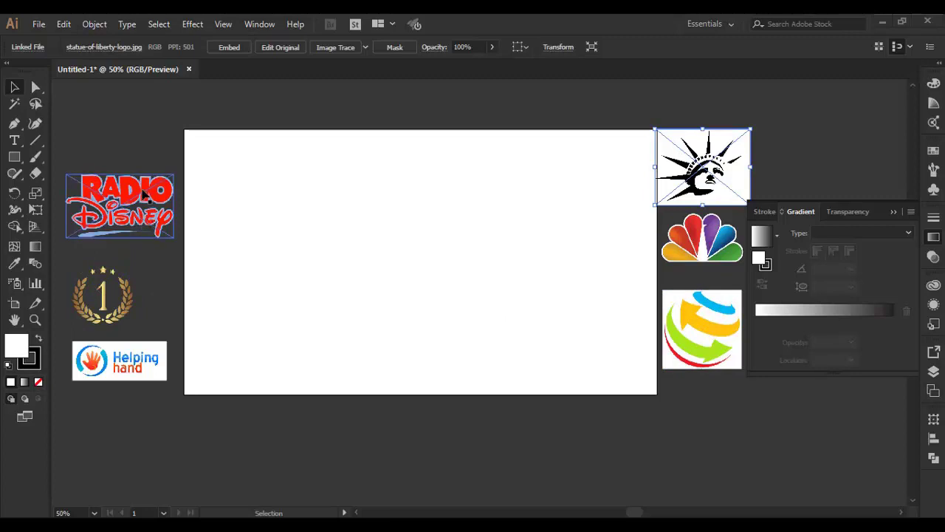
Step: Place the Radio Disney logo in the upper middle of the artboard and enlarge it
{"action": "left_click", "coordinate": [167, 204]}
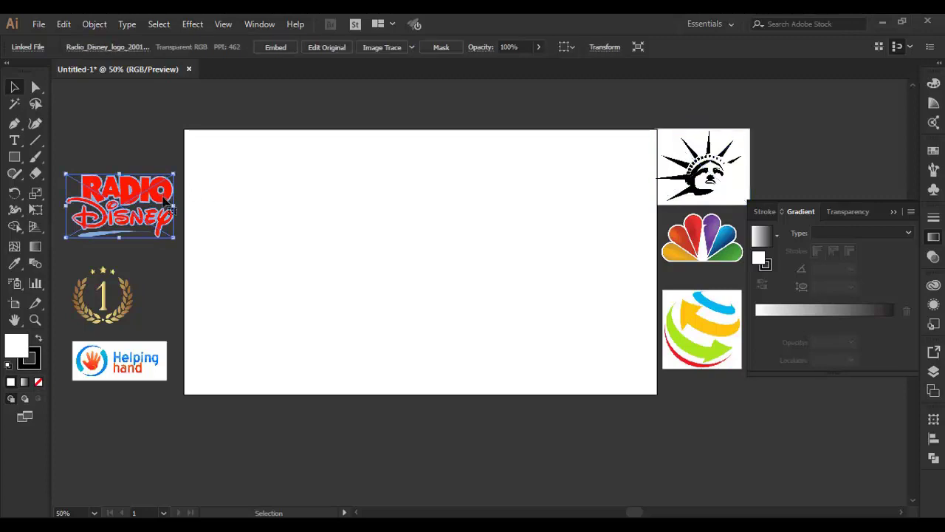
{"action": "left_click_drag", "start_coordinate": [164, 201], "coordinate": [355, 201]}
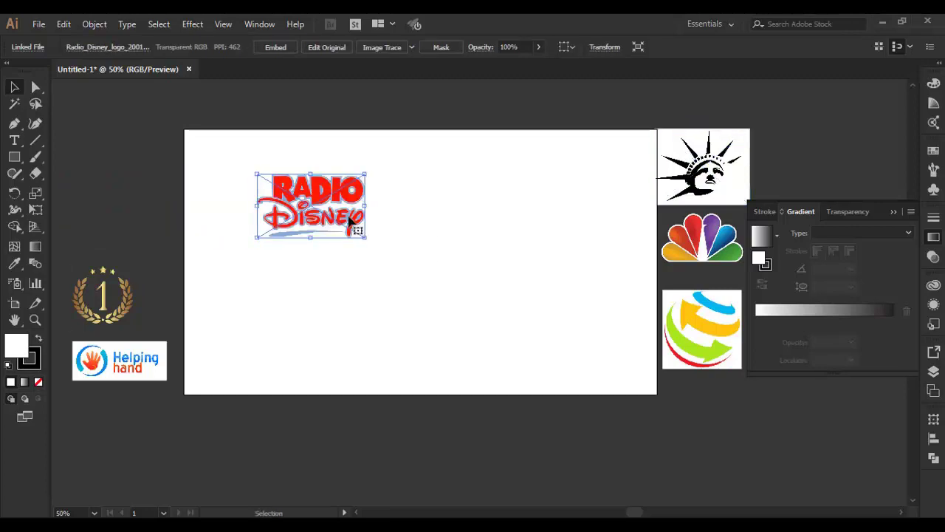
{"action": "left_click_drag", "start_coordinate": [351, 217], "coordinate": [149, 197]}
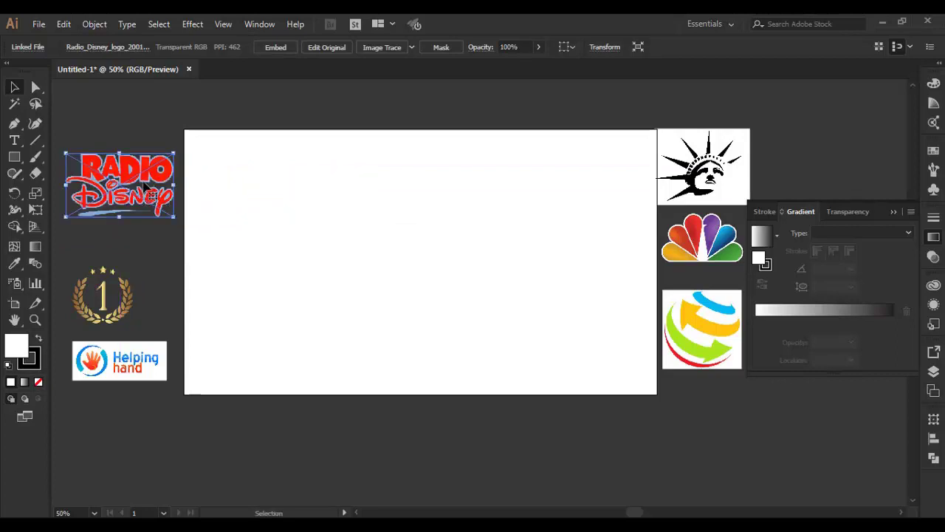
{"action": "left_click_drag", "start_coordinate": [162, 184], "coordinate": [401, 204]}
{"action": "left_click_drag", "start_coordinate": [417, 242], "coordinate": [557, 339]}
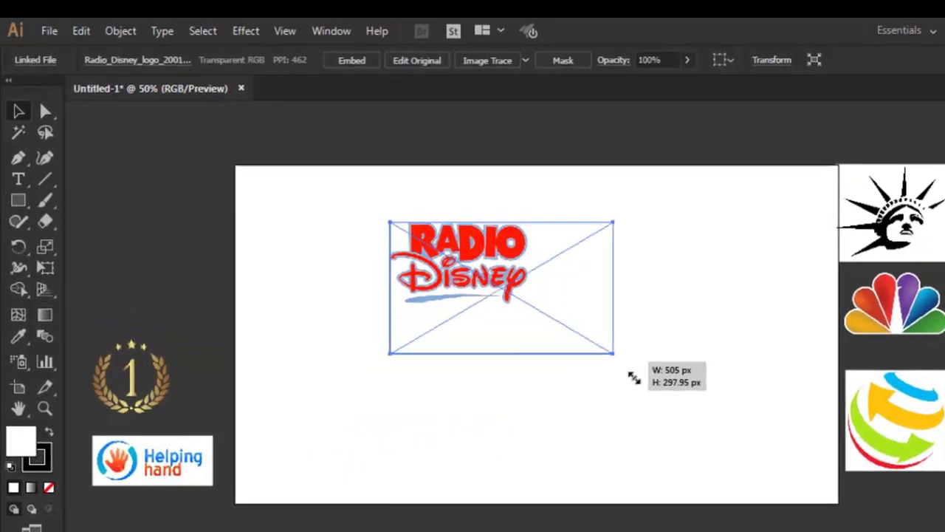
Step: Zoom in, reselect the Radio Disney logo, and show the Window panel list
{"action": "left_click", "coordinate": [733, 355]}
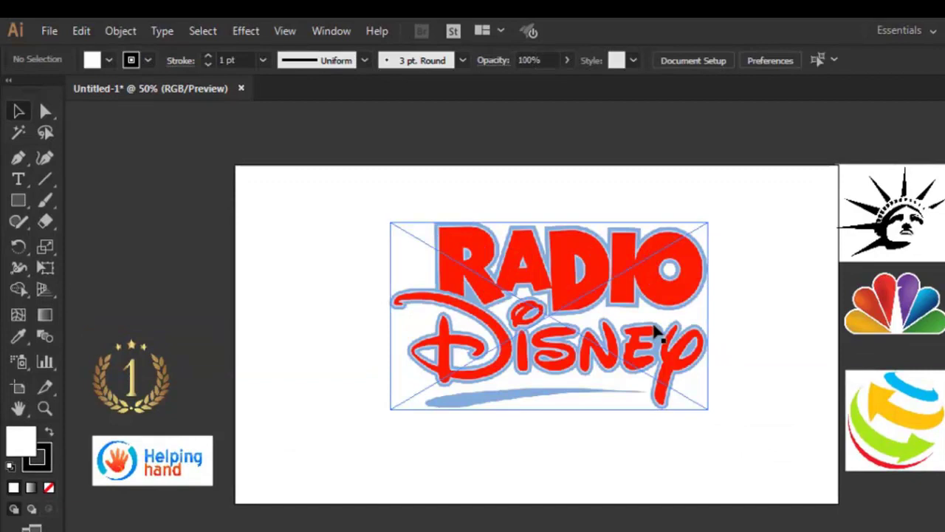
{"action": "key", "text": "ctrl+plus"}
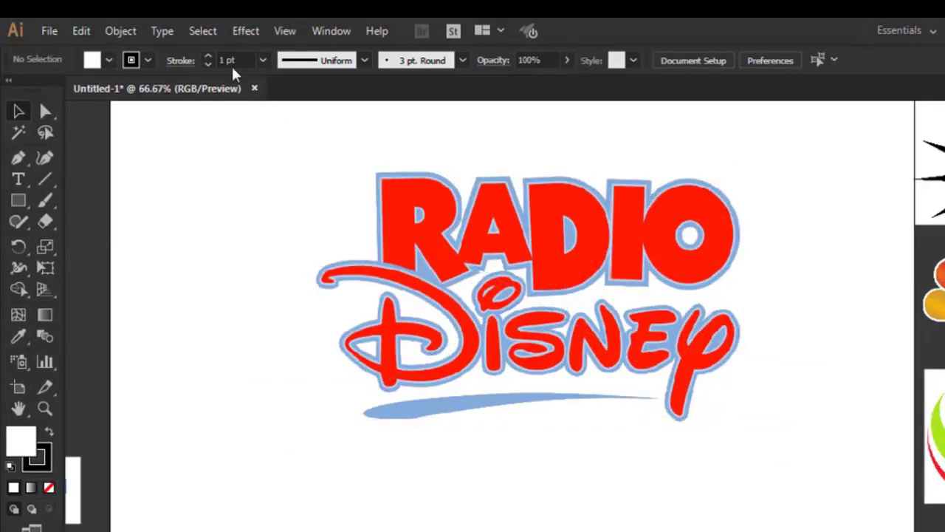
{"action": "left_click", "coordinate": [127, 39]}
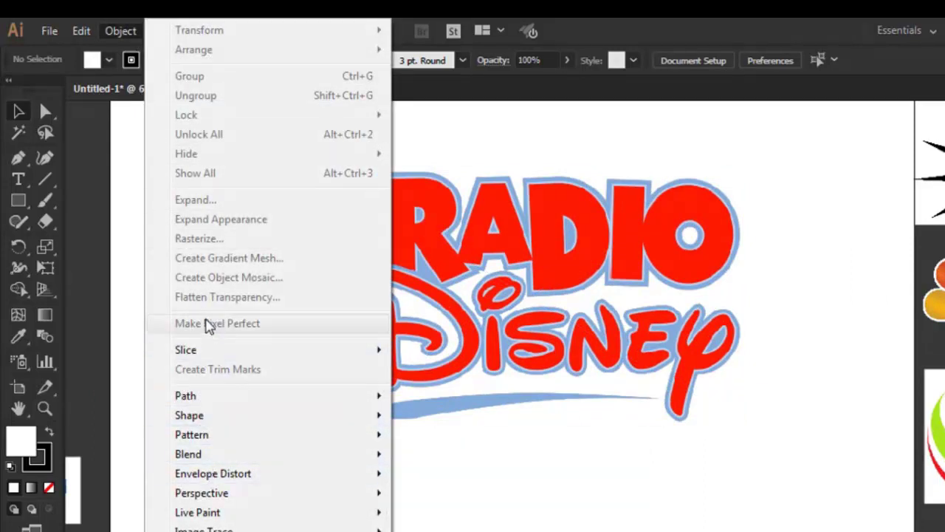
{"action": "left_click", "coordinate": [533, 279]}
{"action": "left_click", "coordinate": [562, 277]}
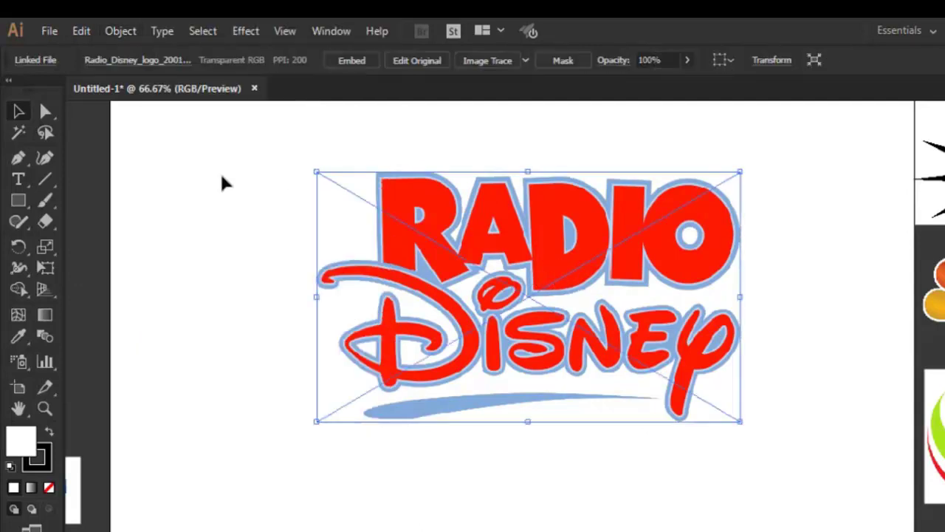
{"action": "left_click", "coordinate": [123, 34]}
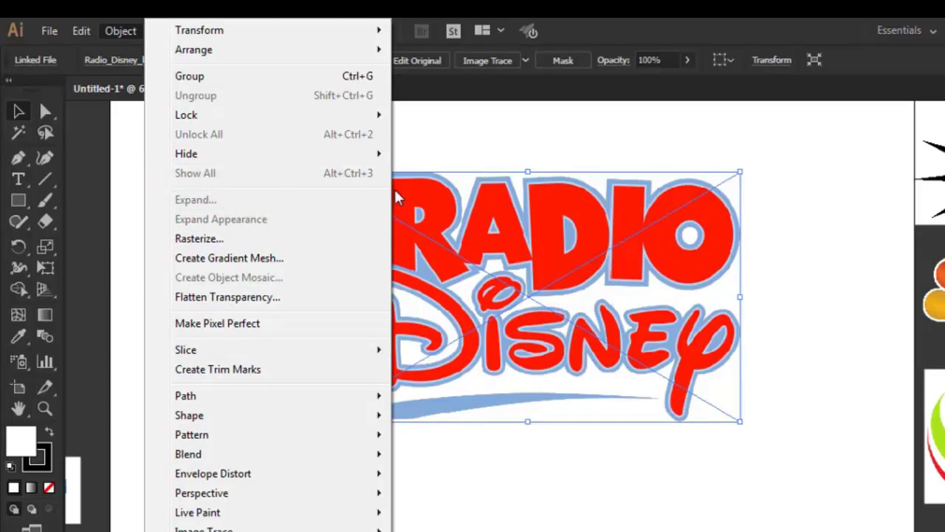
{"action": "left_click", "coordinate": [713, 239]}
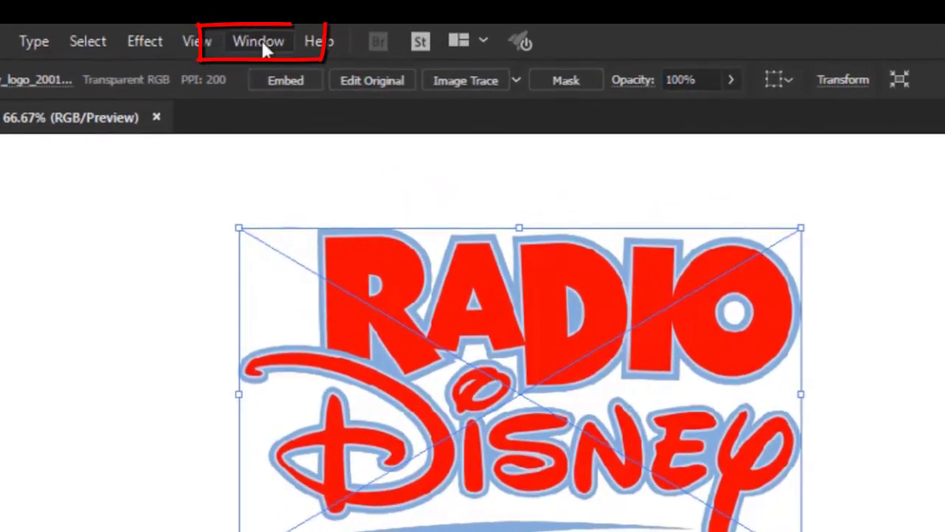
{"action": "left_click", "coordinate": [330, 31]}
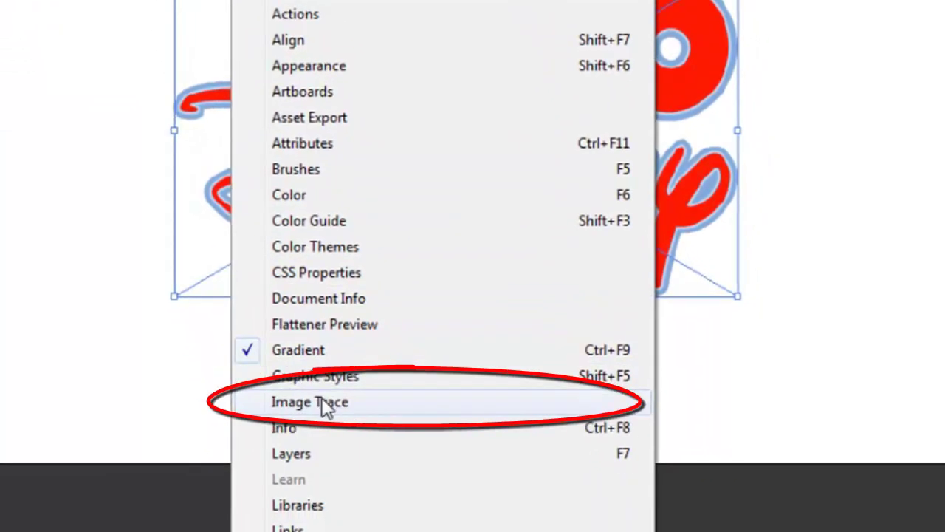
Step: Open Image Trace with Advanced expanded and preview an Auto-Color trace of the Radio Disney logo
{"action": "left_click", "coordinate": [323, 401]}
{"action": "left_click_drag", "start_coordinate": [690, 35], "coordinate": [747, 23]}
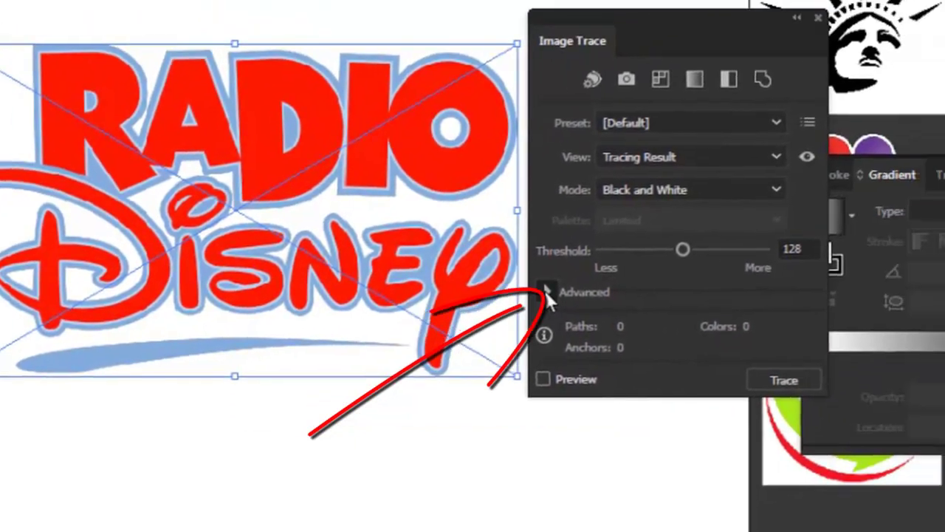
{"action": "left_click", "coordinate": [547, 293]}
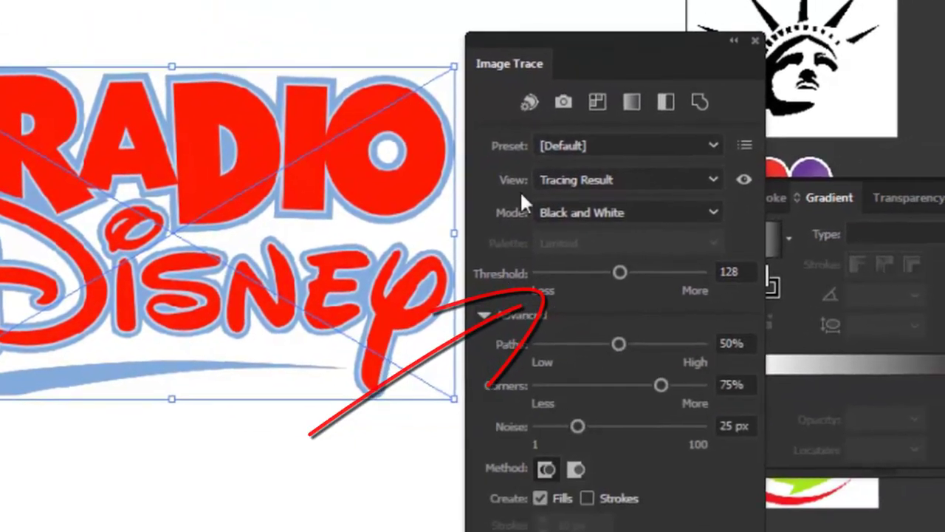
{"action": "left_click", "coordinate": [535, 112]}
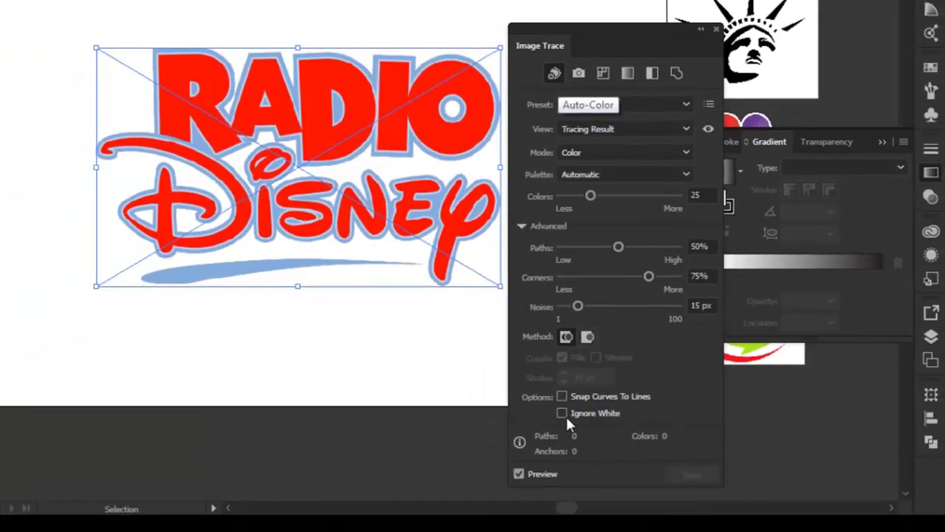
{"action": "left_click", "coordinate": [564, 414]}
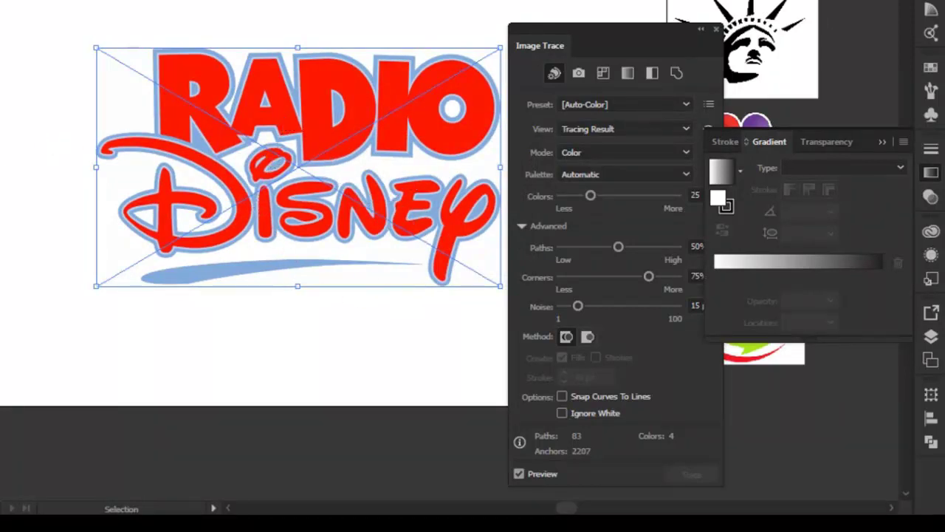
{"action": "key", "text": "z"}
{"action": "left_click", "coordinate": [166, 72]}
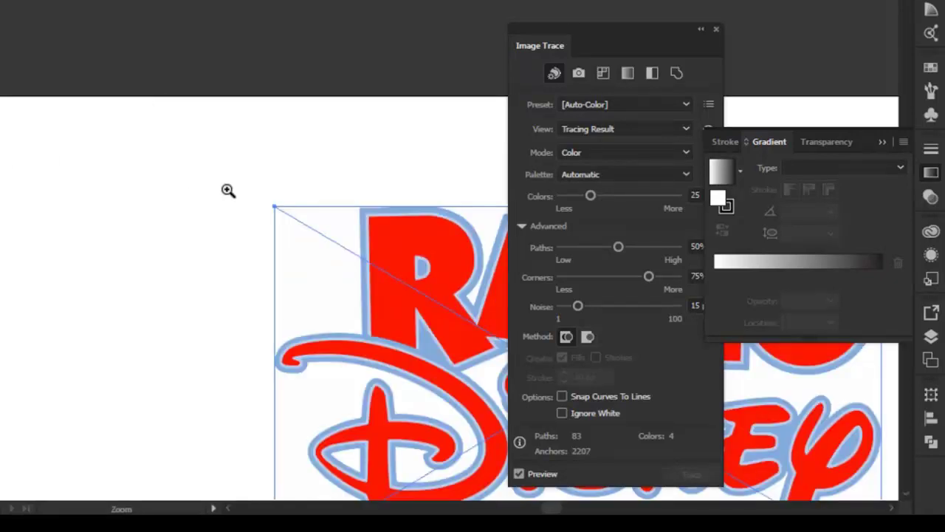
{"action": "left_click", "coordinate": [377, 219]}
{"action": "left_click", "coordinate": [377, 249]}
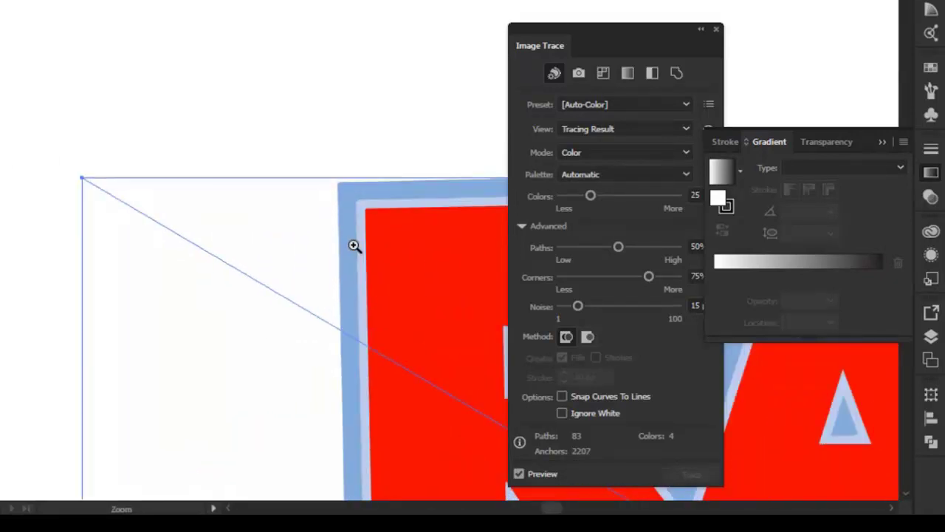
{"action": "key", "text": "v"}
{"action": "key", "text": "a"}
{"action": "key", "text": "v"}
{"action": "left_click_drag", "start_coordinate": [354, 171], "coordinate": [227, 98]}
{"action": "key", "text": "ctrl+minus"}
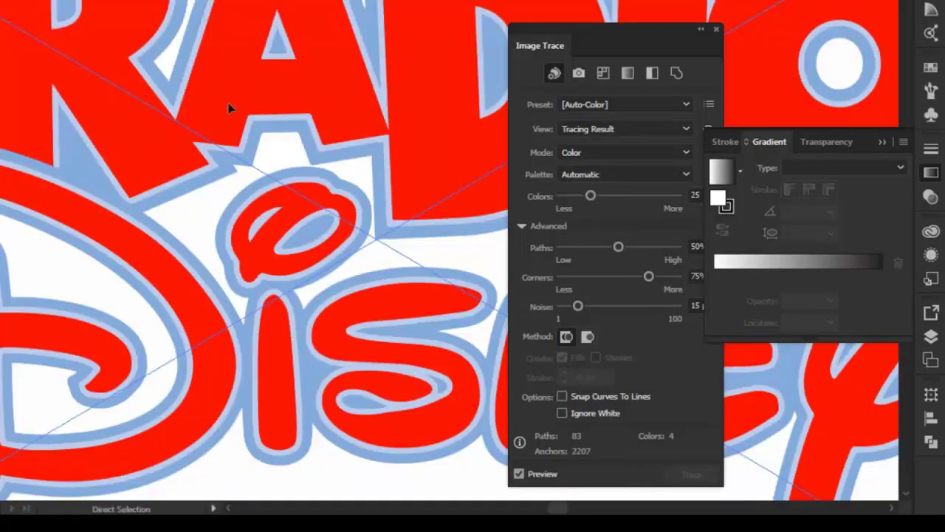
{"action": "key", "text": "ctrl+minus"}
{"action": "key", "text": "ctrl+minus"}
{"action": "key", "text": "v"}
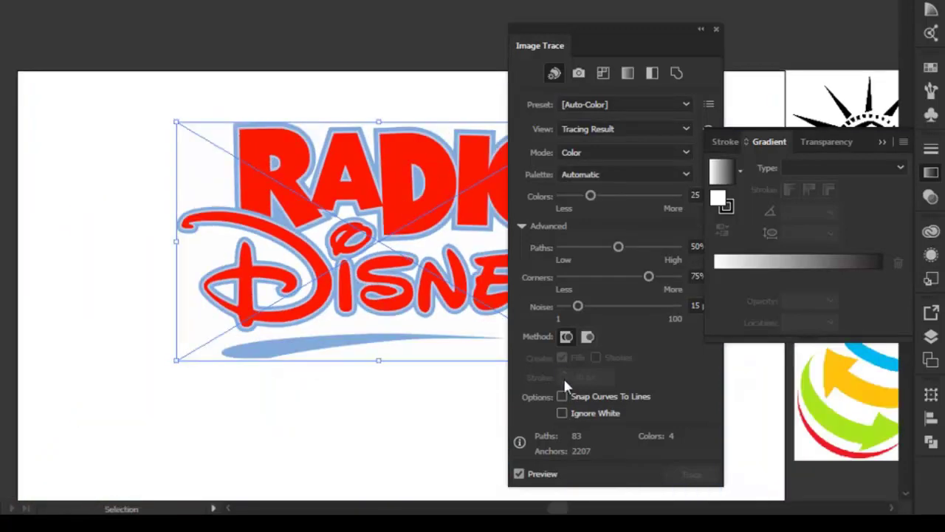
{"action": "mouse_move", "coordinate": [562, 413]}
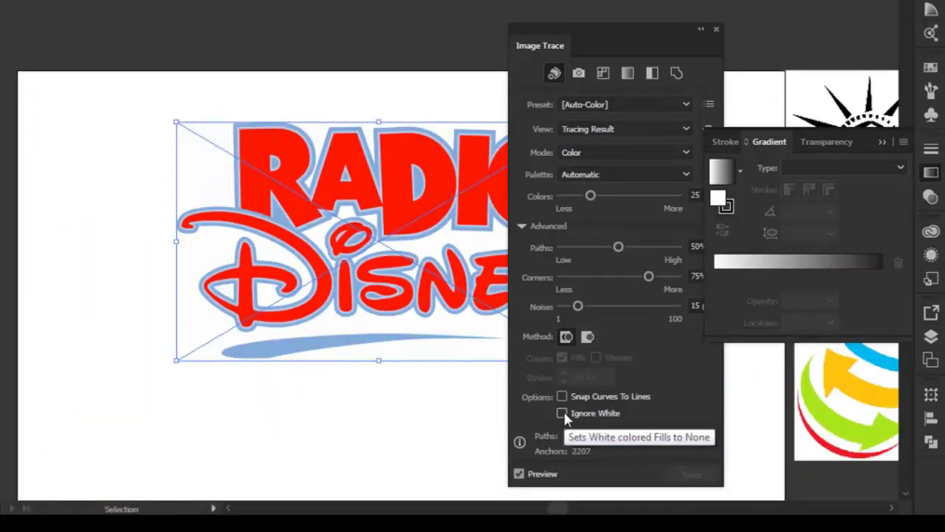
Step: Enable Ignore White so the Radio Disney trace drops to 75 paths and 3 colours
{"action": "left_click", "coordinate": [562, 413]}
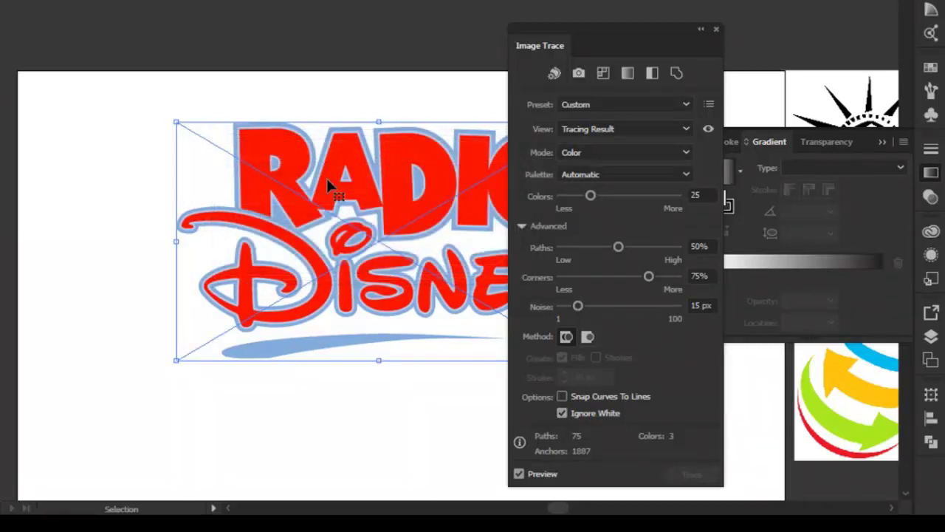
Step: Zoom into the R's corner to check trace edges, then fit the artboard and select the logo
{"action": "key", "text": "z"}
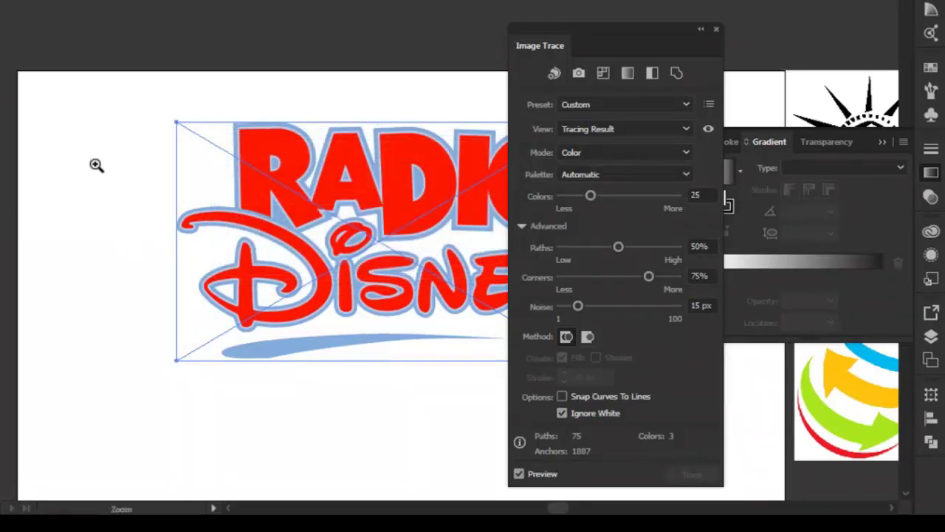
{"action": "left_click_drag", "start_coordinate": [213, 104], "coordinate": [262, 144]}
{"action": "left_click_drag", "start_coordinate": [375, 180], "coordinate": [442, 220]}
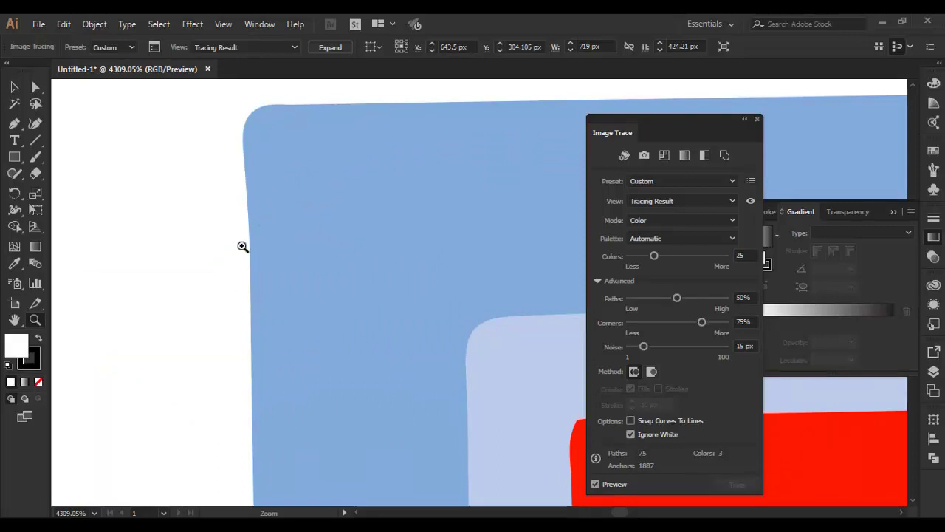
{"action": "key", "text": "ctrl"}
{"action": "key", "text": "ctrl+0"}
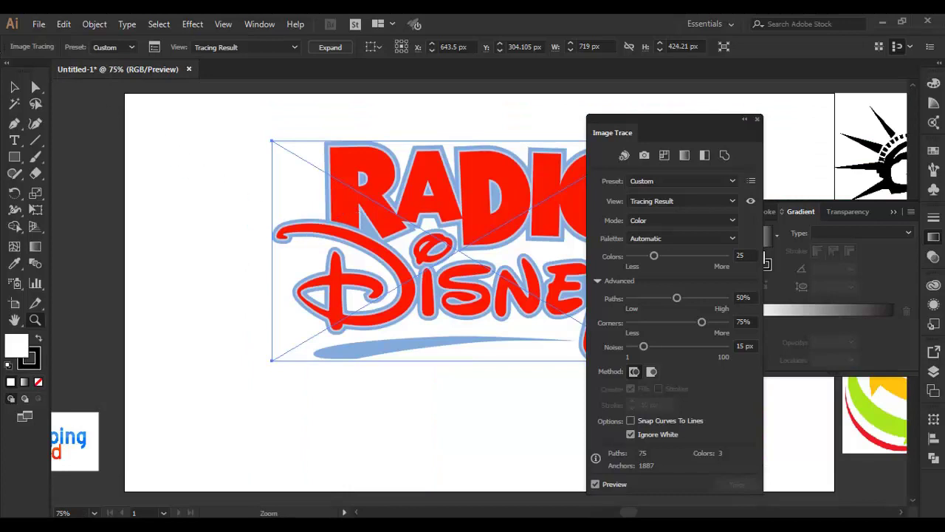
{"action": "left_click", "coordinate": [14, 87]}
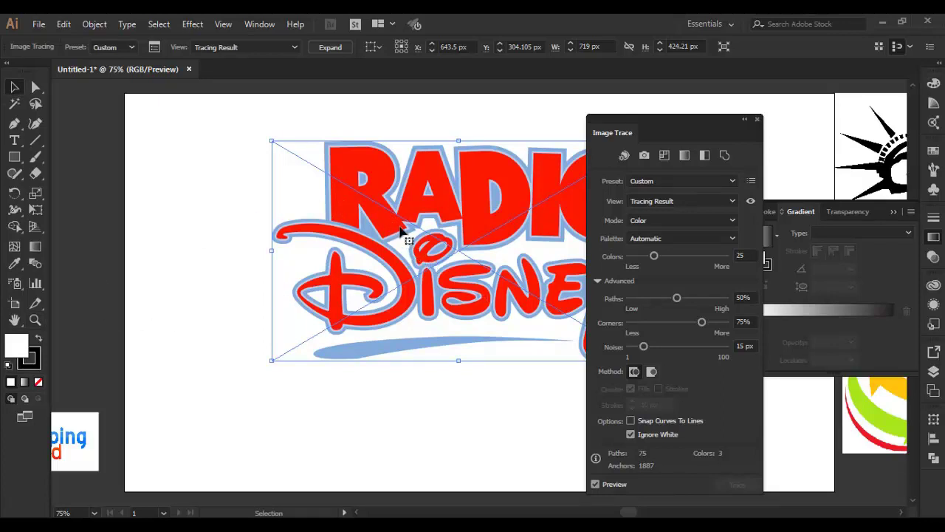
Step: Delete the traced Radio Disney logo and centre the Helping hand logo on the artboard
{"action": "key", "text": "Delete"}
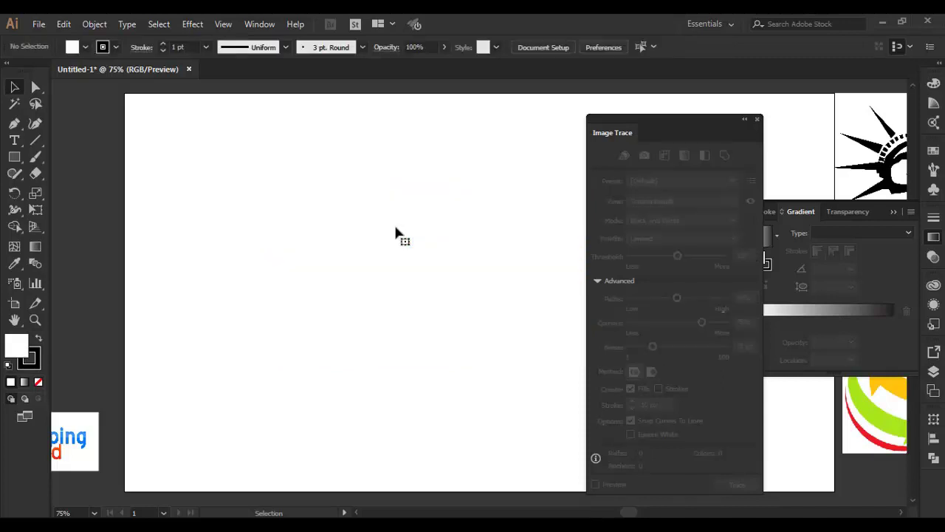
{"action": "mouse_move", "coordinate": [62, 445]}
{"action": "left_mouse_down"}
{"action": "mouse_move", "coordinate": [400, 253]}
{"action": "mouse_move", "coordinate": [554, 386]}
{"action": "left_mouse_up"}
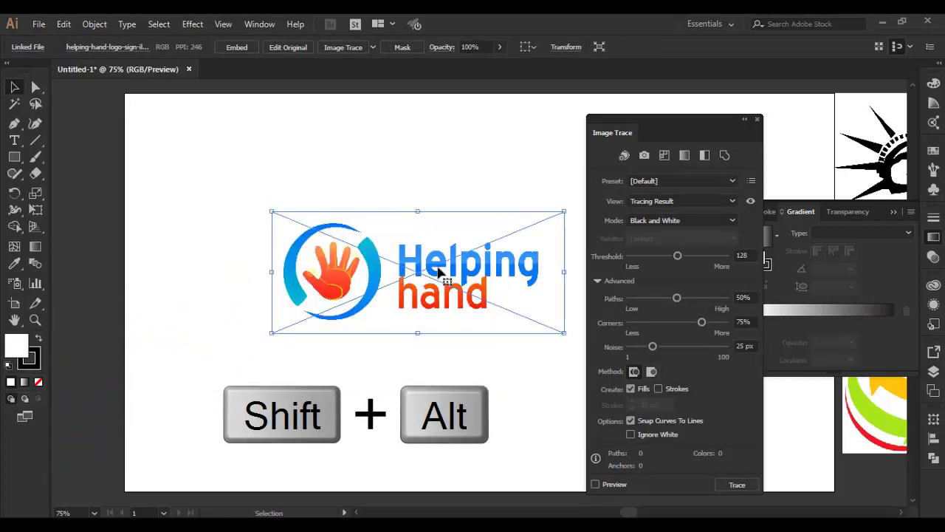
{"action": "left_click_drag", "start_coordinate": [400, 270], "coordinate": [205, 253]}
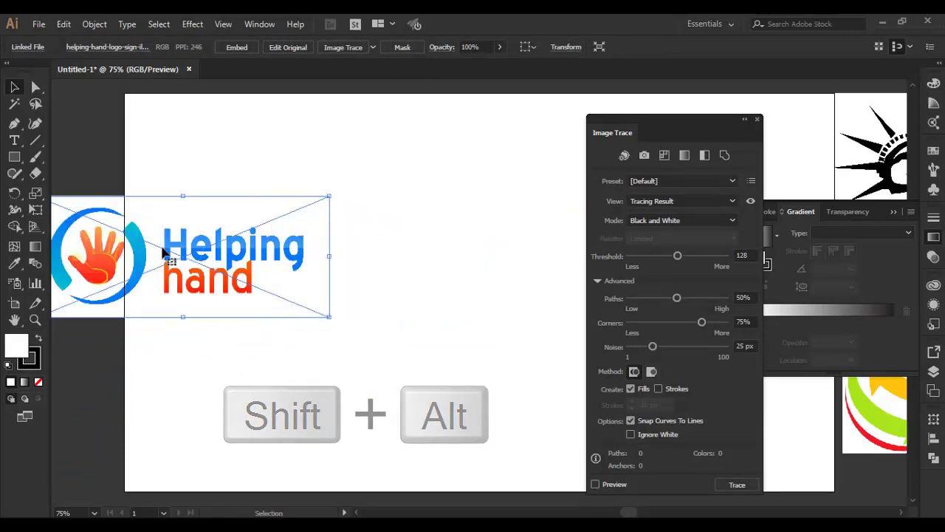
{"action": "left_click_drag", "start_coordinate": [162, 245], "coordinate": [365, 237]}
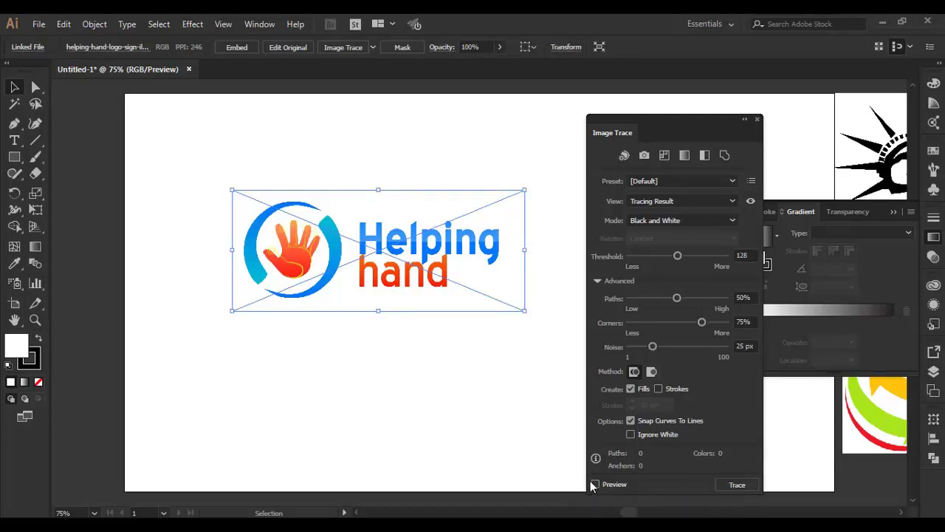
Step: Turn off Snap Curves To Lines, tick Ignore White, and Auto-Color trace the Helping hand logo
{"action": "left_click", "coordinate": [631, 421]}
{"action": "left_click", "coordinate": [631, 434]}
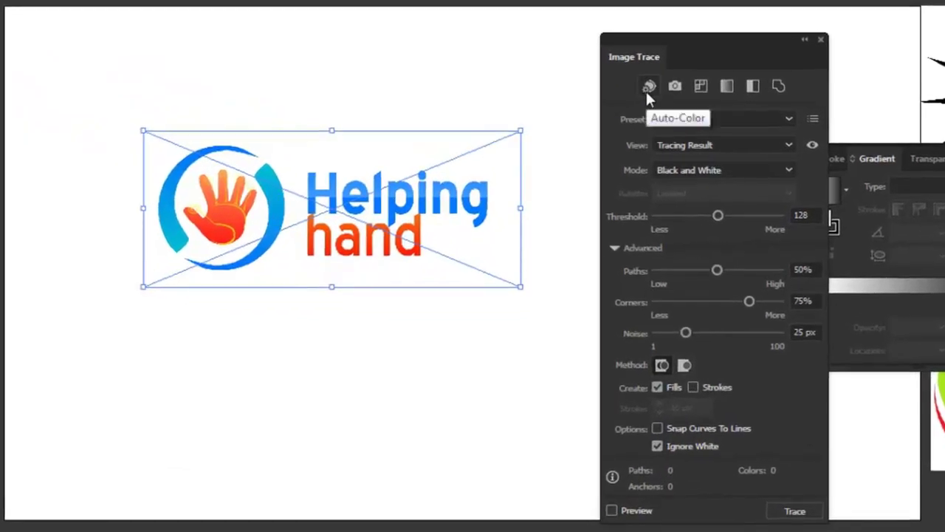
{"action": "left_click", "coordinate": [647, 90]}
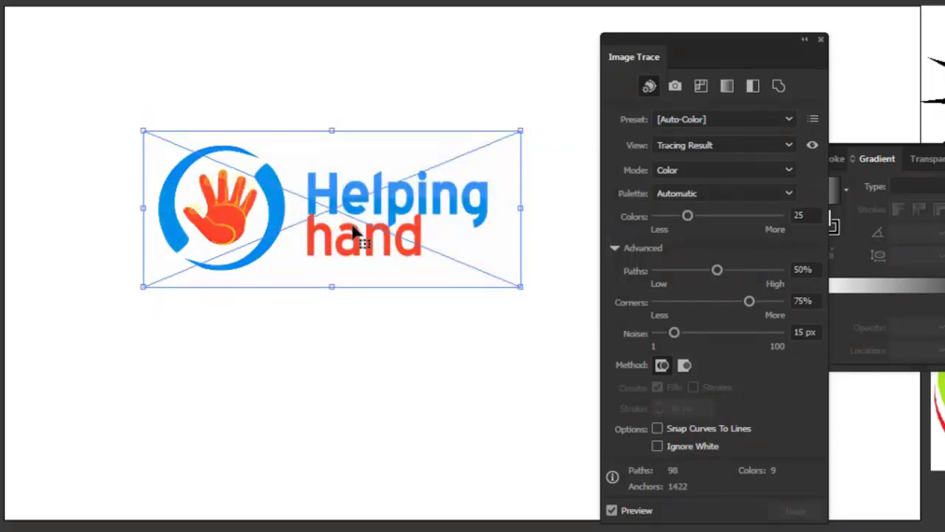
{"action": "key", "text": "ctrl+plus"}
{"action": "key", "text": "ctrl+plus"}
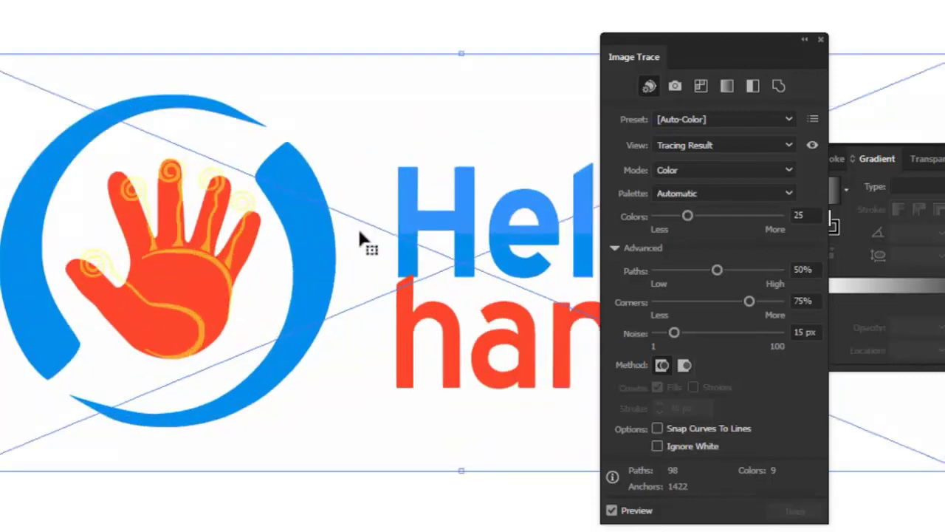
Step: Inspect the Help lettering, enable Ignore White, and move the logo over the dark pasteboard
{"action": "left_click_drag", "start_coordinate": [390, 232], "coordinate": [310, 214]}
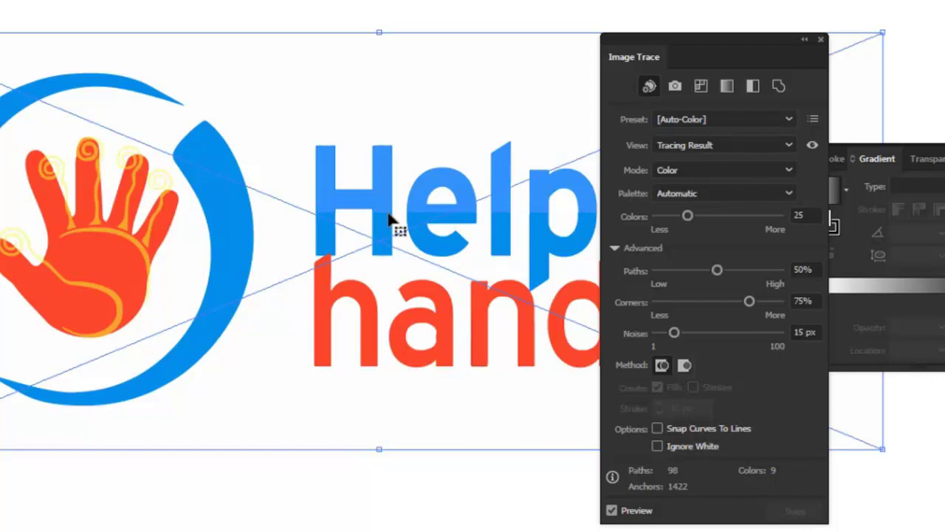
{"action": "key", "text": "ctrl+minus"}
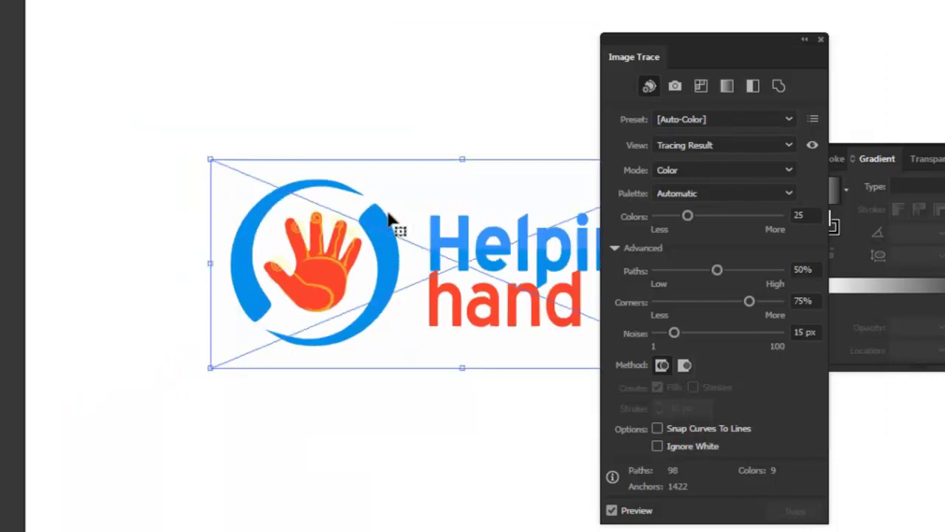
{"action": "left_click_drag", "start_coordinate": [379, 266], "coordinate": [101, 251]}
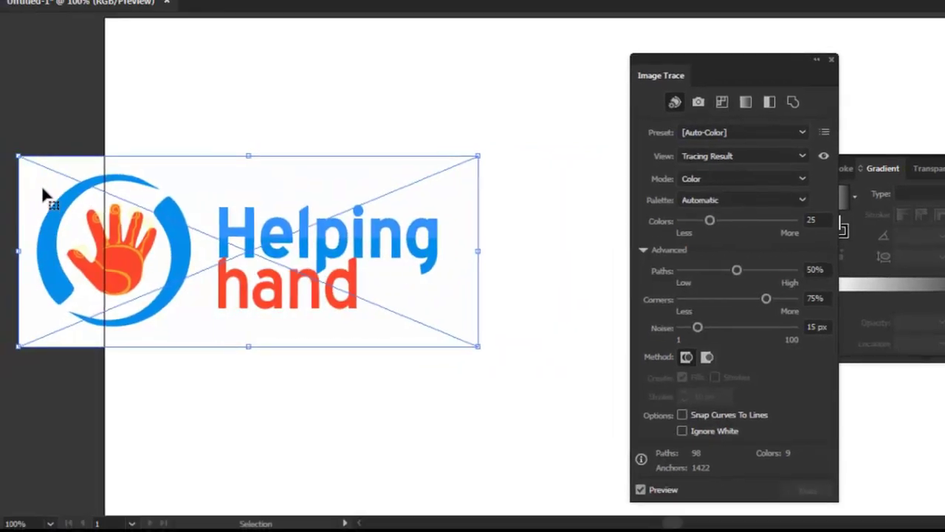
{"action": "left_click", "coordinate": [681, 431]}
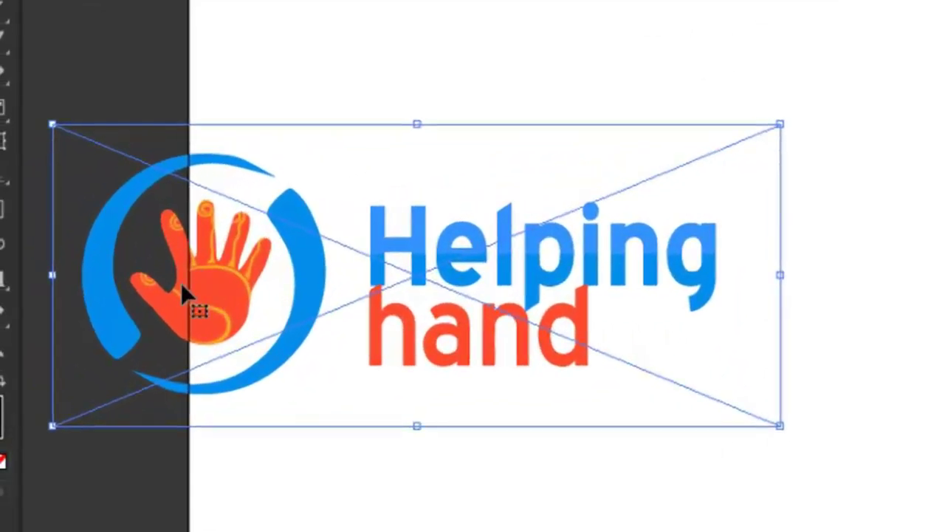
{"action": "left_click_drag", "start_coordinate": [160, 297], "coordinate": [117, 281]}
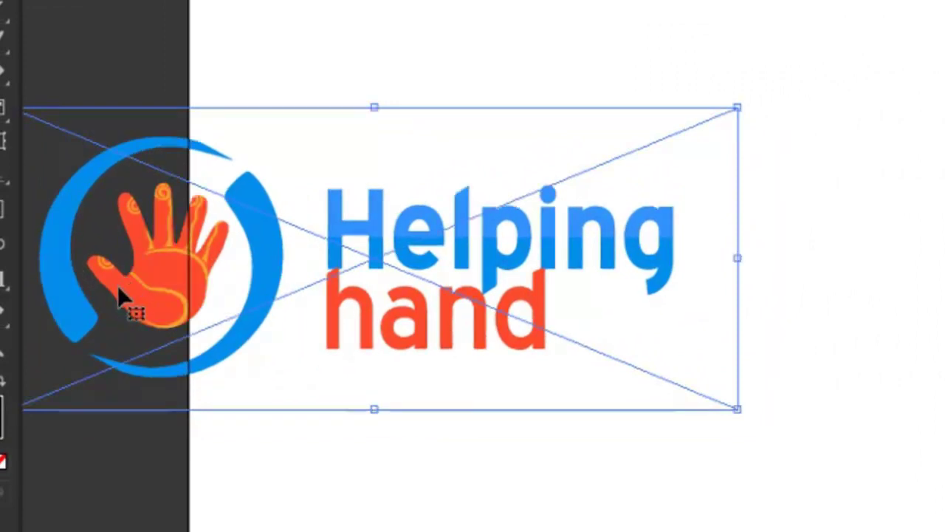
{"action": "key", "text": "ctrl+plus"}
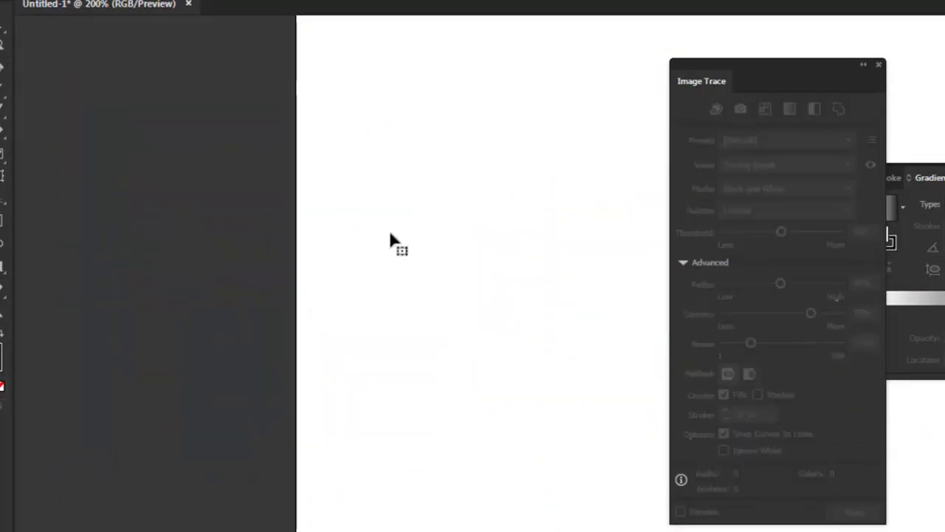
Step: Move the gold laurel emblem onto the artboard, zoom in, and turn off Snap Curves To Lines
{"action": "key", "text": "ctrl+minus"}
{"action": "key", "text": "ctrl+minus"}
{"action": "key", "text": "ctrl+minus"}
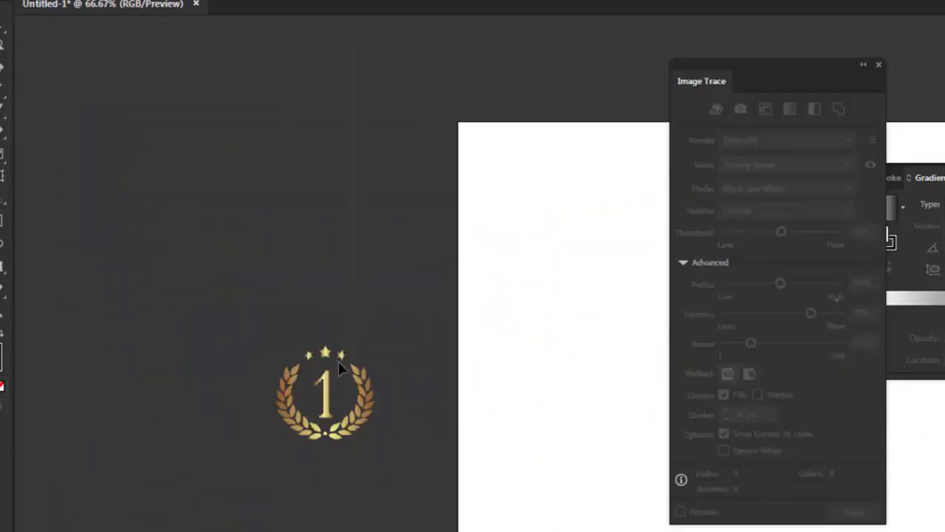
{"action": "left_click", "coordinate": [352, 408]}
{"action": "left_click_drag", "start_coordinate": [370, 405], "coordinate": [580, 272]}
{"action": "key", "text": "ctrl+plus"}
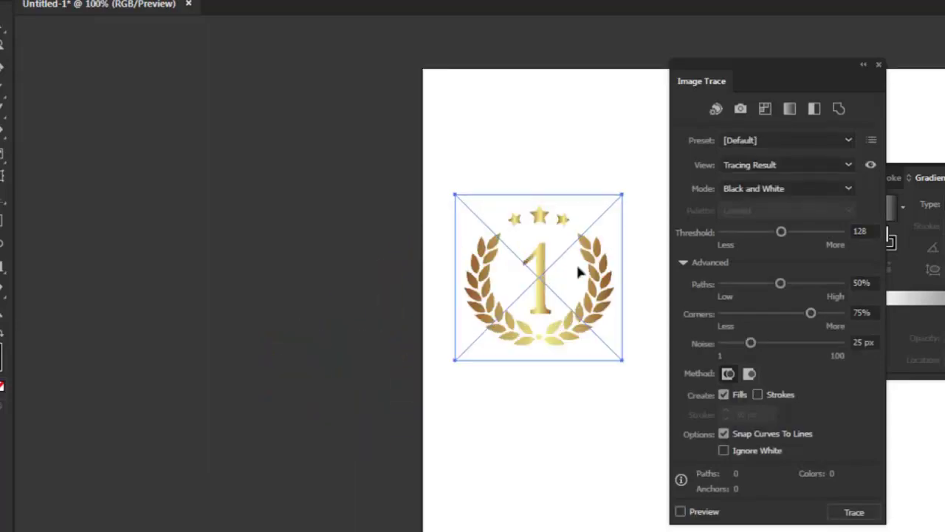
{"action": "key", "text": "ctrl+plus"}
{"action": "left_click_drag", "start_coordinate": [580, 272], "coordinate": [325, 185]}
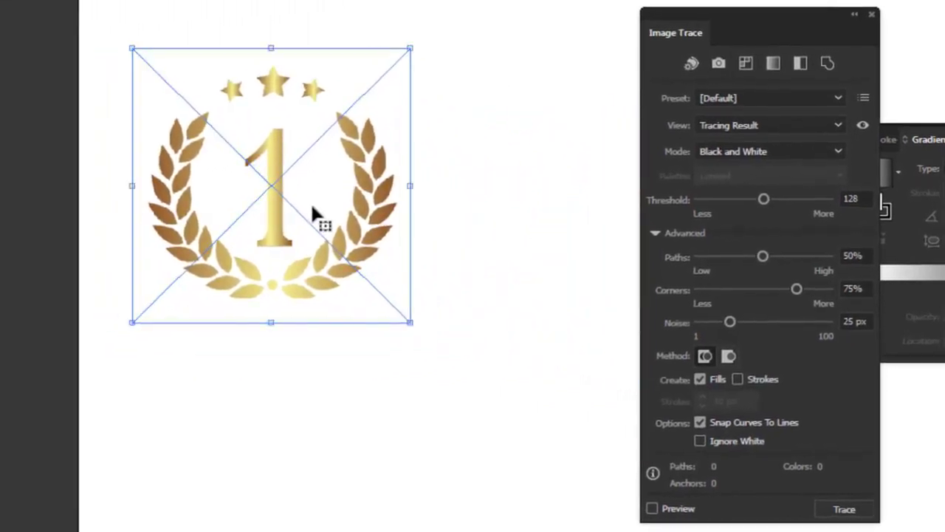
{"action": "left_click", "coordinate": [699, 423]}
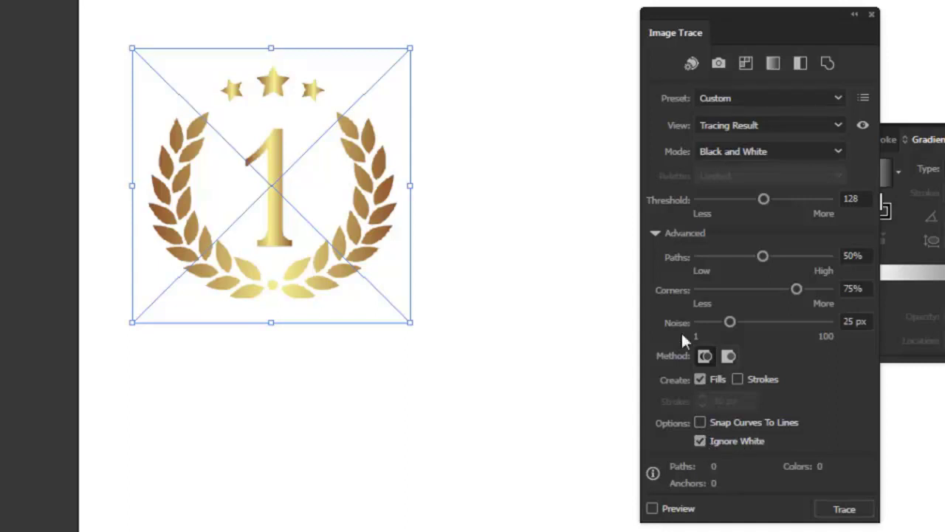
Step: Auto-Color trace the laurel emblem with Ignore White, then move it aside and delete it
{"action": "left_click", "coordinate": [694, 58]}
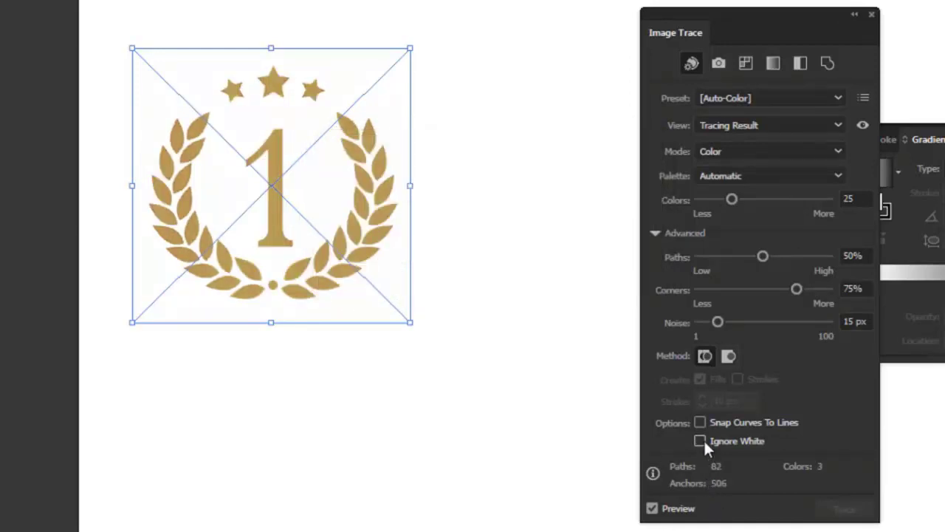
{"action": "left_click", "coordinate": [699, 441]}
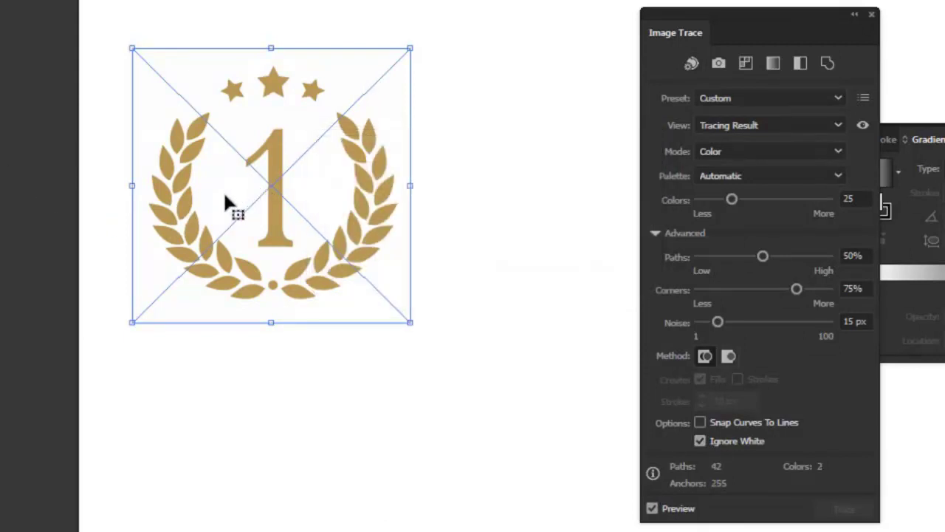
{"action": "mouse_move", "coordinate": [148, 214]}
{"action": "left_mouse_down"}
{"action": "mouse_move", "coordinate": [93, 199]}
{"action": "mouse_move", "coordinate": [41, 206]}
{"action": "left_mouse_up"}
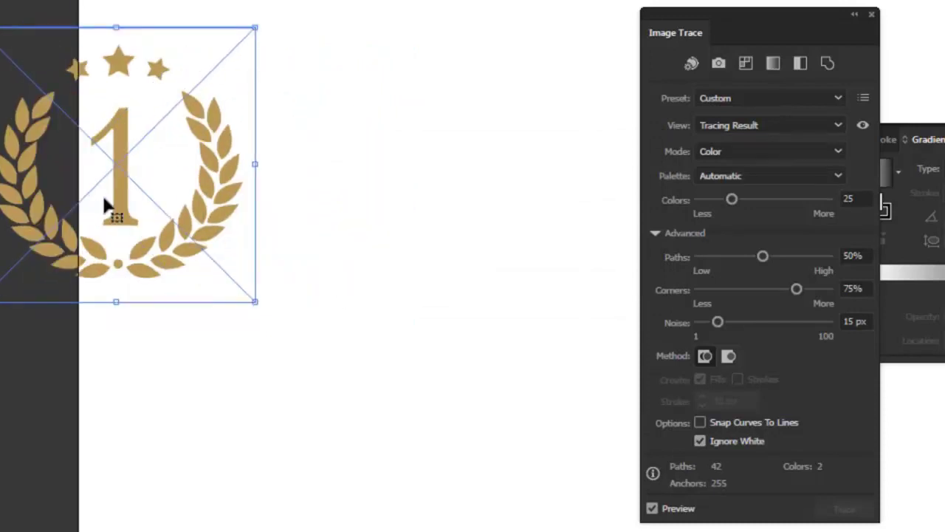
{"action": "key", "text": "Delete"}
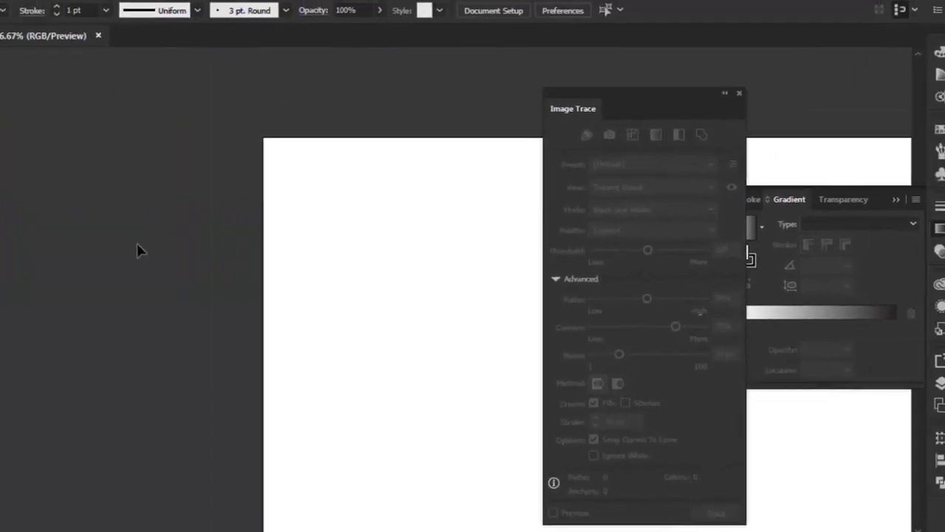
Step: Pan to the logos beside the artboard and select the colourful globe logo
{"action": "mouse_move", "coordinate": [265, 262]}
{"action": "left_mouse_down"}
{"action": "mouse_move", "coordinate": [66, 262]}
{"action": "mouse_move", "coordinate": [8, 233]}
{"action": "left_mouse_up"}
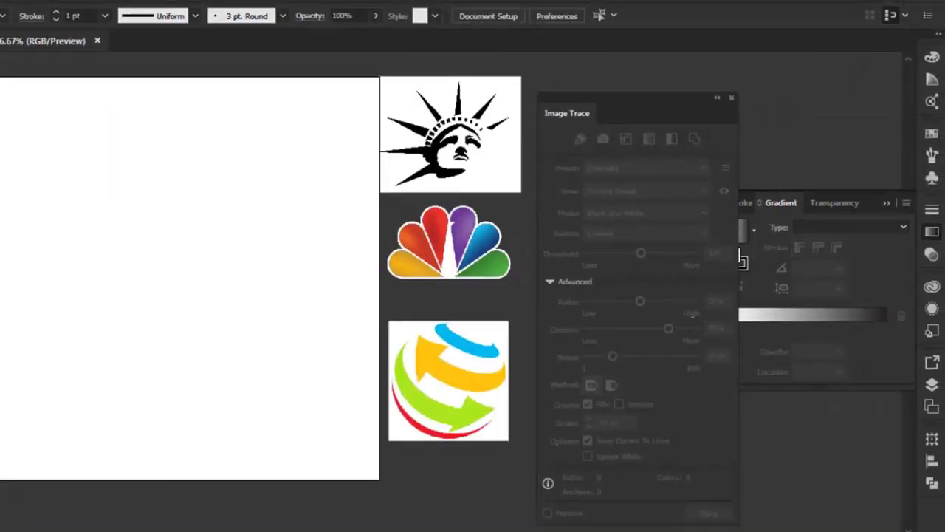
{"action": "left_click", "coordinate": [471, 185]}
{"action": "left_click", "coordinate": [466, 215]}
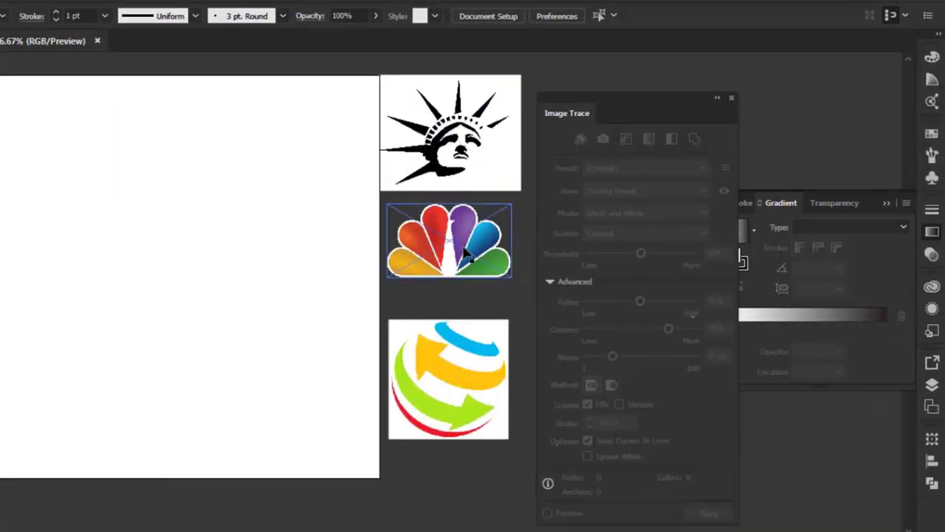
{"action": "left_click", "coordinate": [474, 304]}
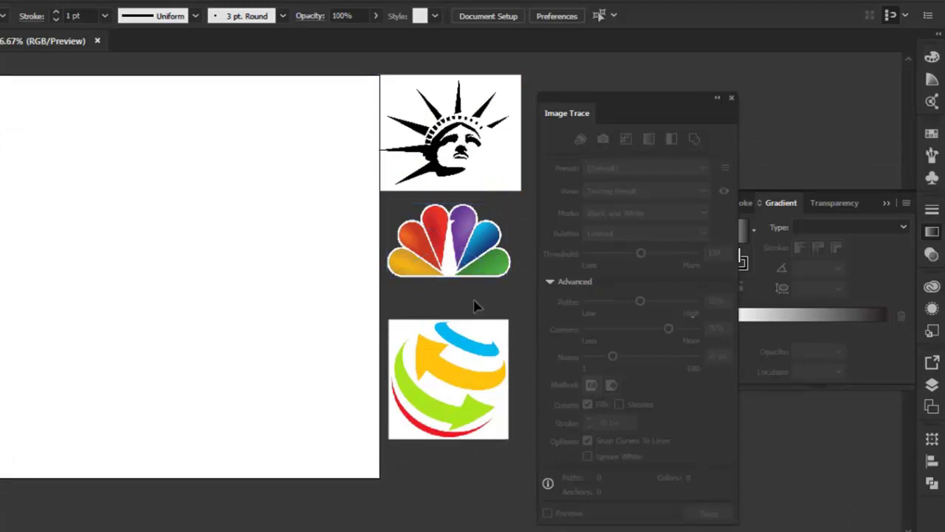
{"action": "left_click", "coordinate": [473, 355]}
Step: Move the globe onto the artboard, enlarge it, and disable Snap Curves To Lines
{"action": "left_click_drag", "start_coordinate": [490, 359], "coordinate": [183, 224]}
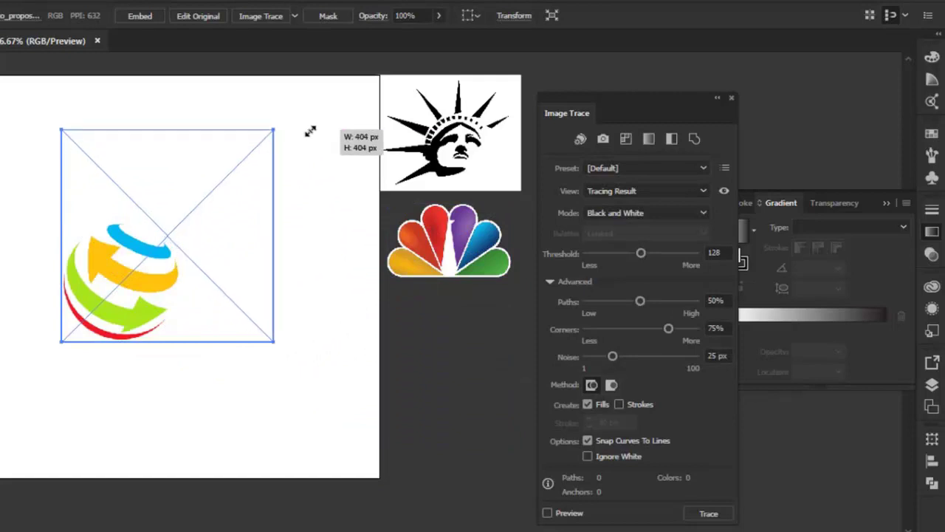
{"action": "left_click_drag", "start_coordinate": [182, 222], "coordinate": [311, 127]}
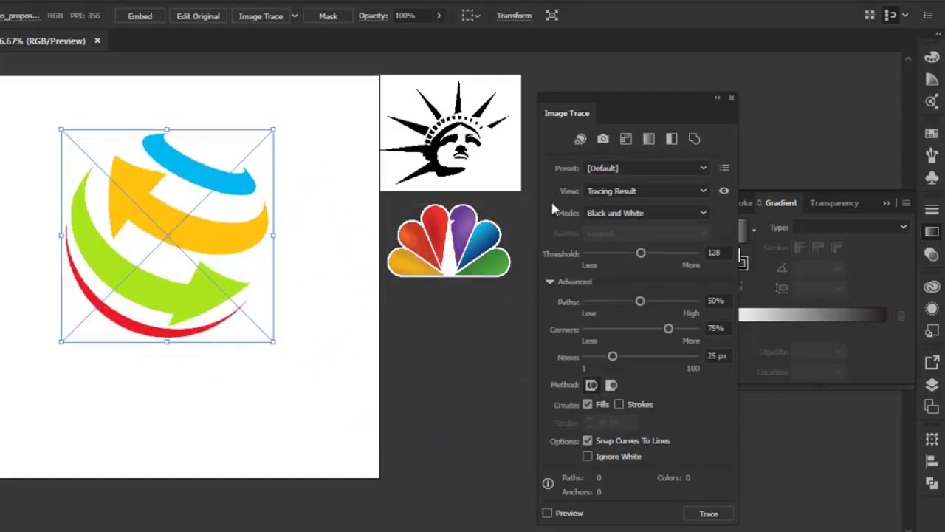
{"action": "left_click", "coordinate": [587, 441]}
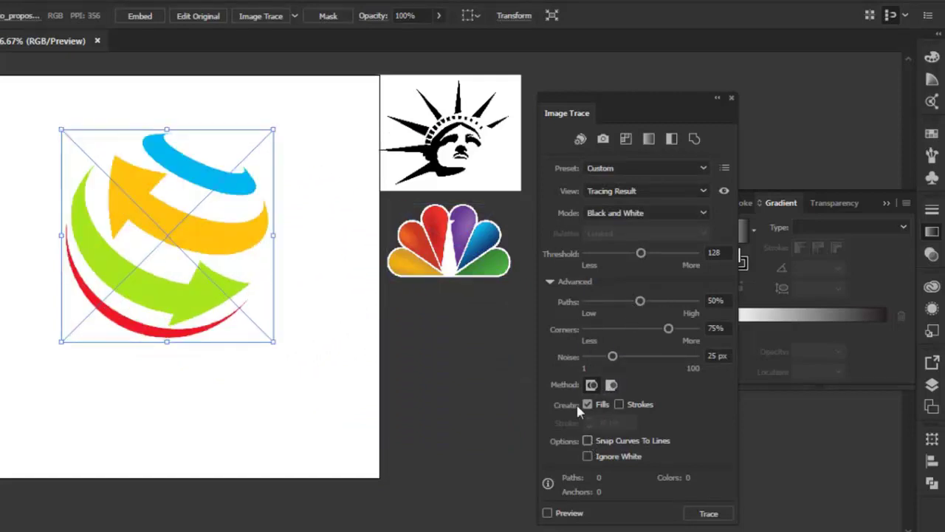
Step: Trace the globe logo with the Auto-Color preset, accepting the large-image warning
{"action": "left_click", "coordinate": [581, 140]}
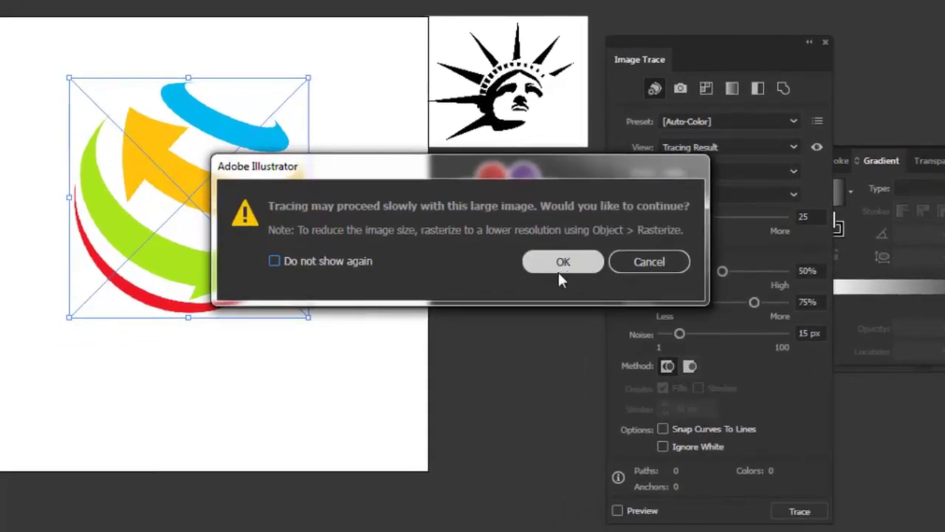
{"action": "left_click", "coordinate": [559, 268]}
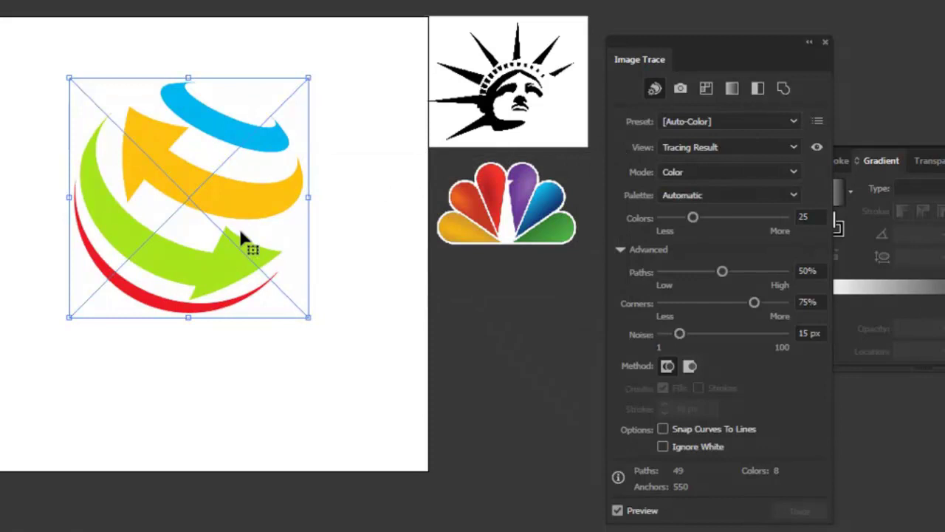
Step: Enable Ignore White on the globe trace and verify its transparency over the dark pasteboard
{"action": "left_click_drag", "start_coordinate": [241, 231], "coordinate": [414, 316]}
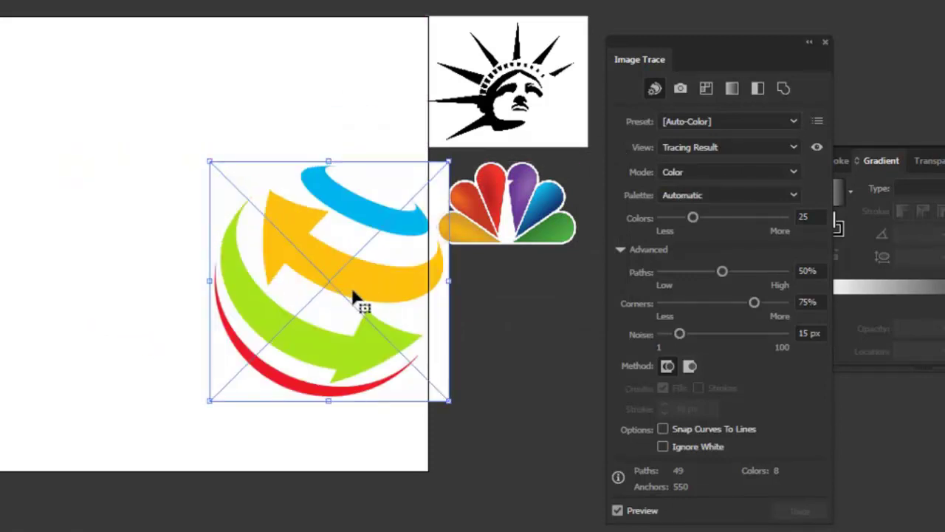
{"action": "left_click", "coordinate": [663, 447]}
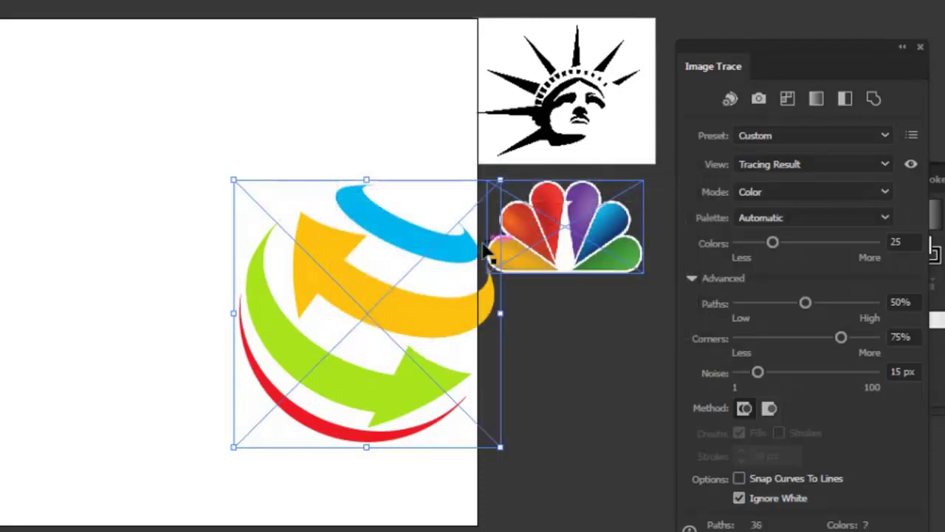
{"action": "left_click_drag", "start_coordinate": [436, 329], "coordinate": [511, 393]}
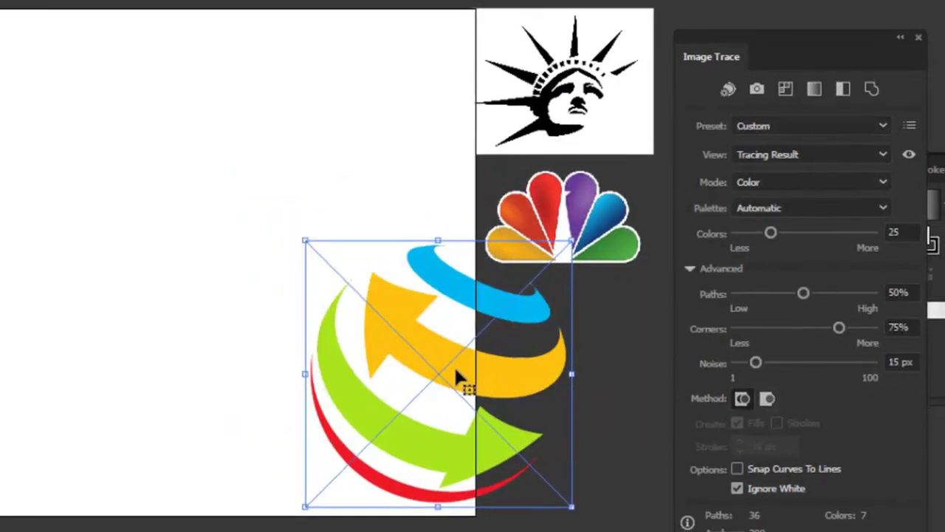
{"action": "mouse_move", "coordinate": [489, 306]}
{"action": "left_mouse_down"}
{"action": "mouse_move", "coordinate": [551, 322]}
{"action": "mouse_move", "coordinate": [308, 208]}
{"action": "mouse_move", "coordinate": [296, 180]}
{"action": "left_mouse_up"}
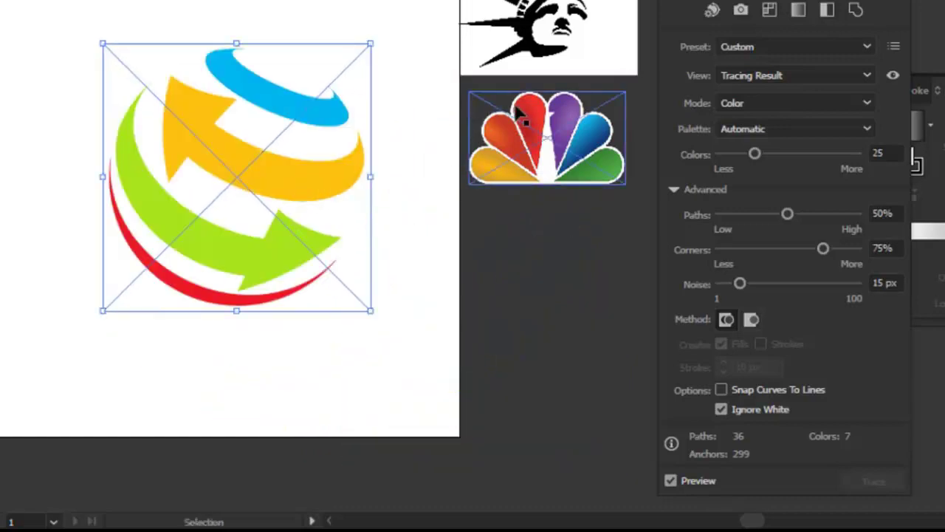